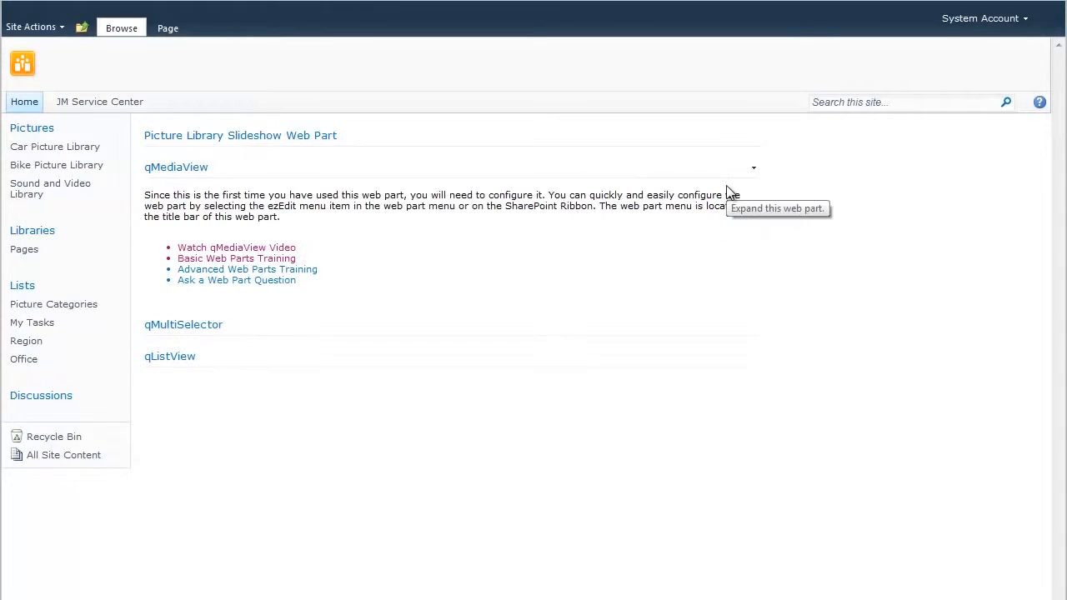
Browse the Car, Bike and Sound and Video libraries, then return to the qMediaView page.
click(50, 150)
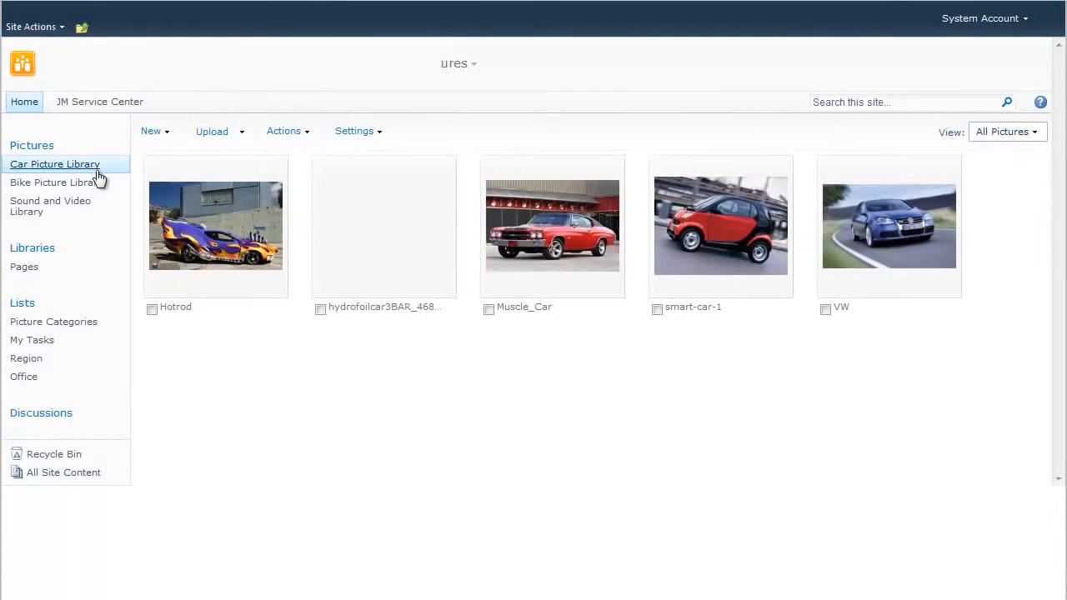
click(53, 183)
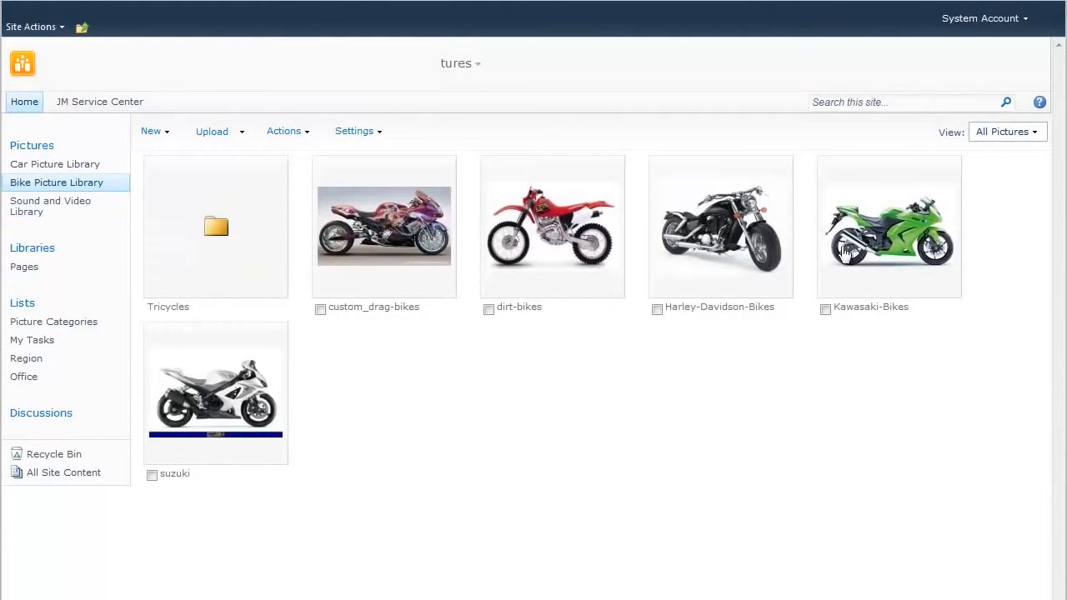
click(218, 227)
click(71, 212)
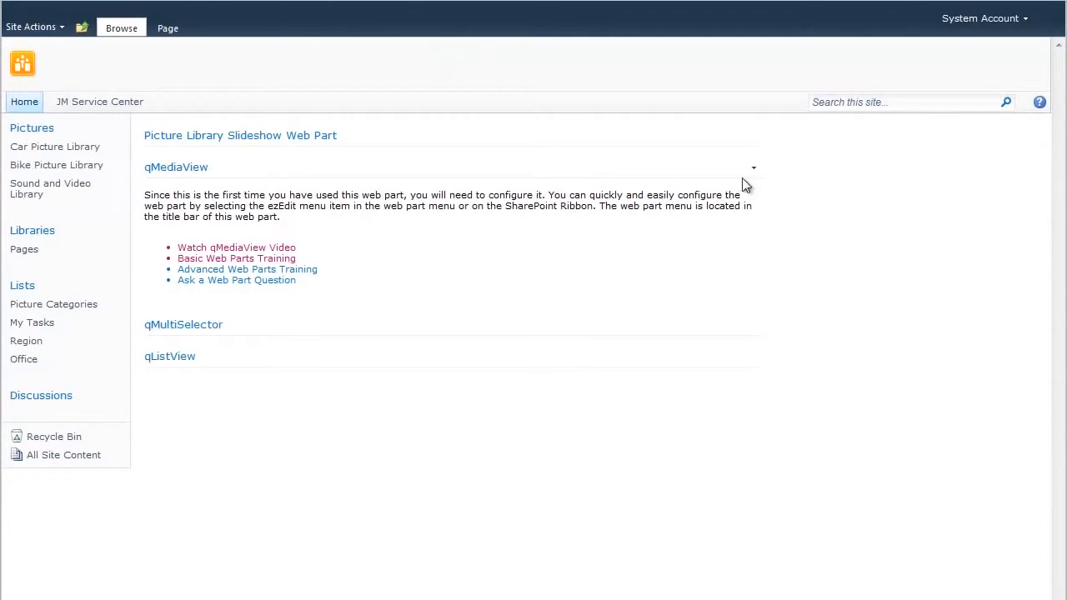
click(754, 171)
In ezEdit, set Viewed Lists to the Bike Picture, Car Picture and Sound and Video libraries.
click(695, 284)
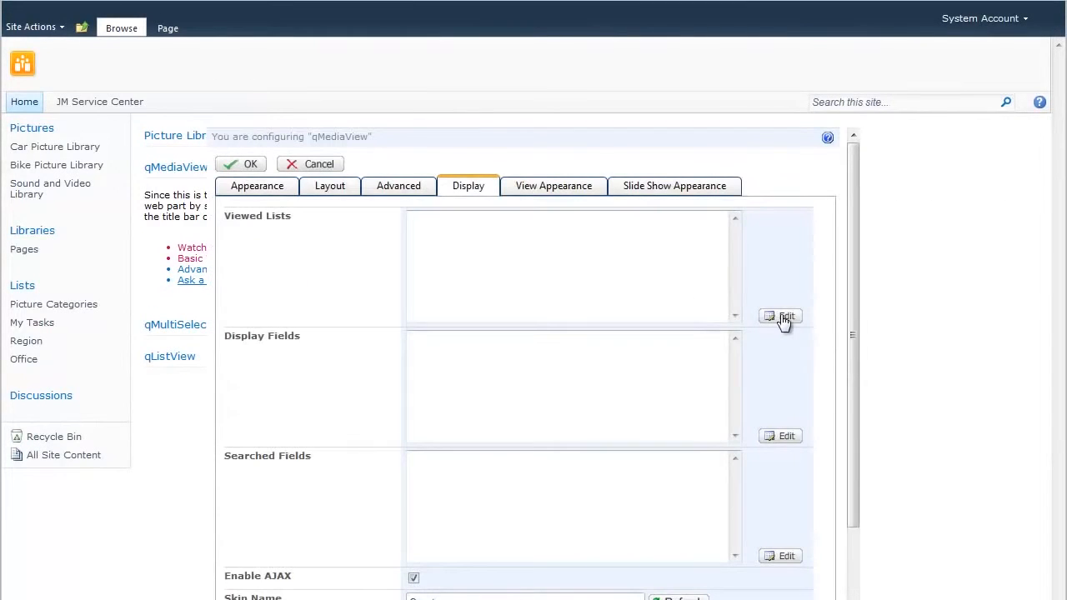
click(784, 319)
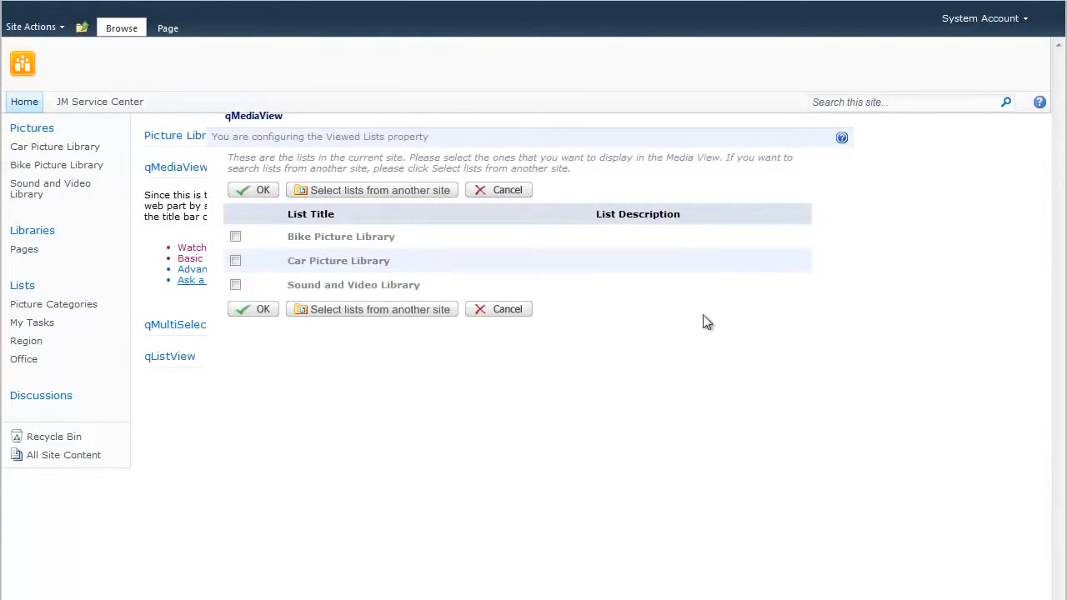
click(235, 238)
click(235, 261)
click(235, 285)
click(258, 200)
click(236, 258)
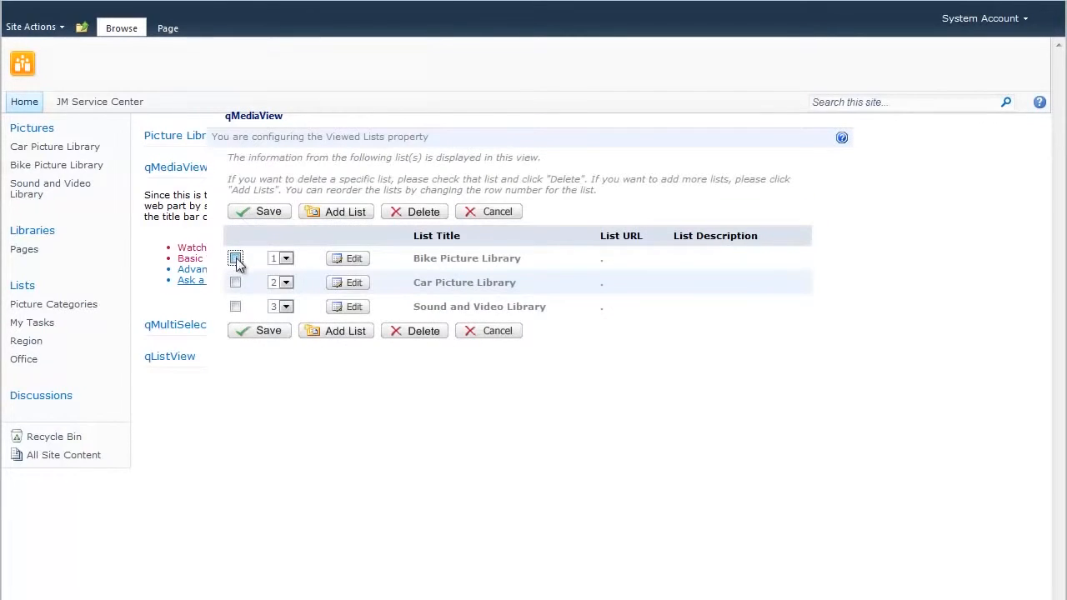
click(235, 283)
click(236, 307)
click(257, 211)
Add Name, Date Picture Taken and Description to the Display Fields.
click(572, 376)
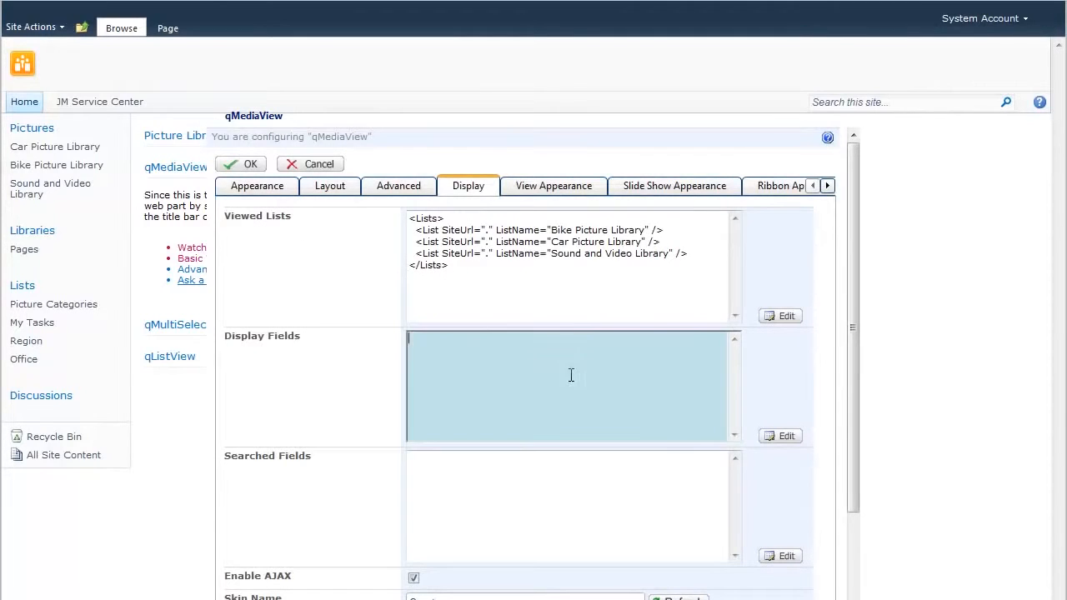
click(784, 437)
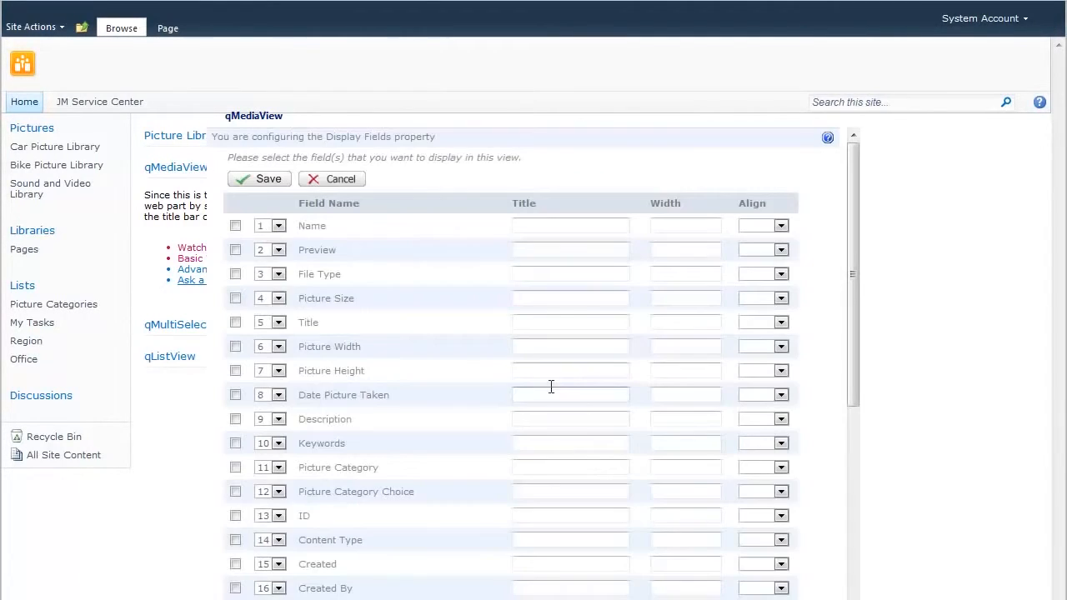
click(235, 226)
click(236, 395)
click(235, 419)
click(243, 178)
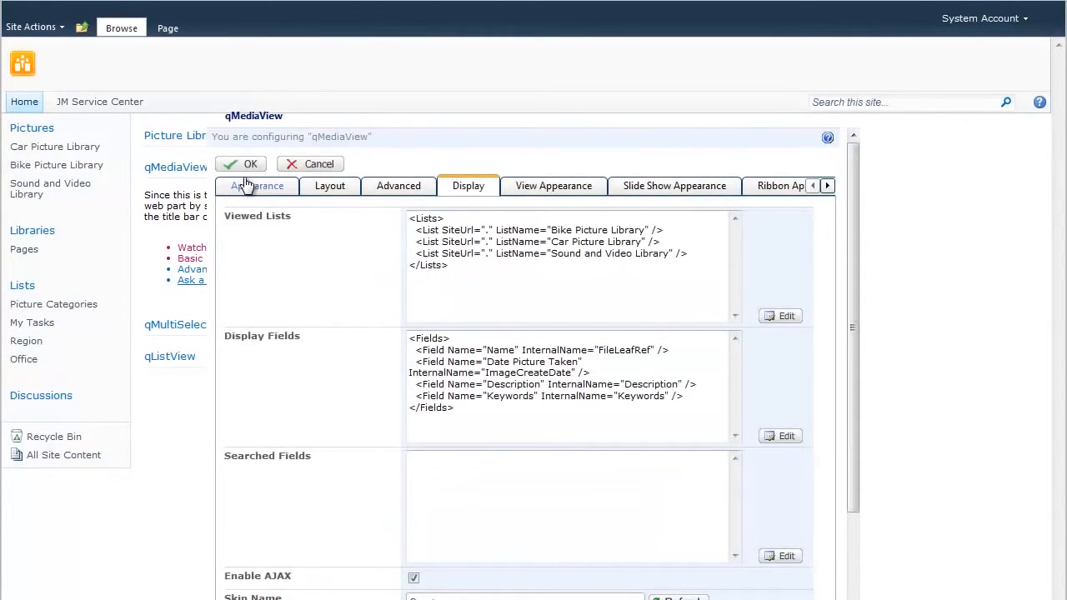
Set Name as the searched field and apply the web part settings.
click(592, 510)
click(781, 556)
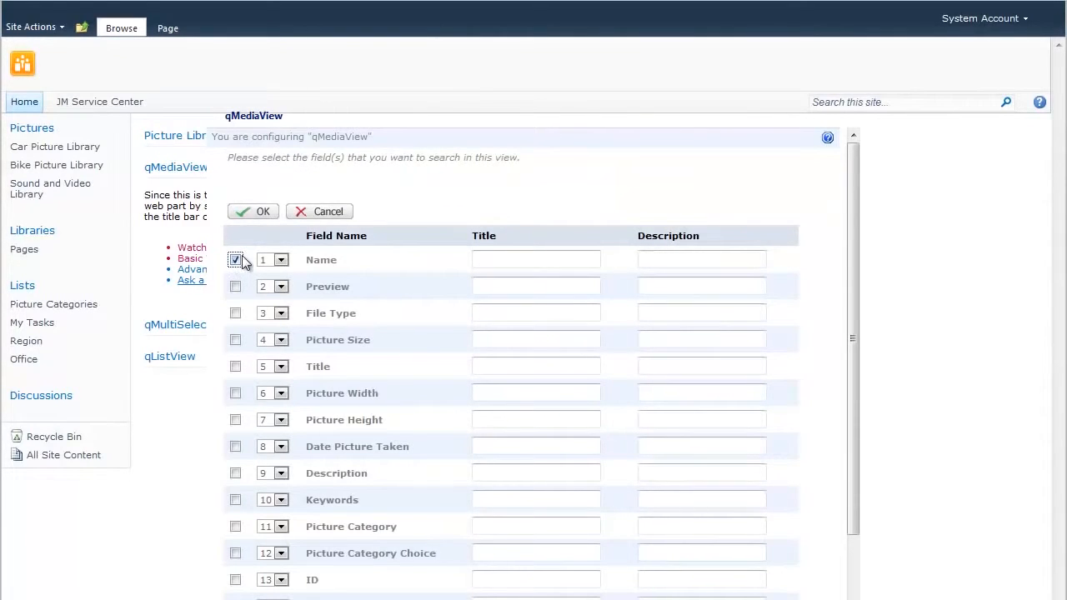
click(255, 214)
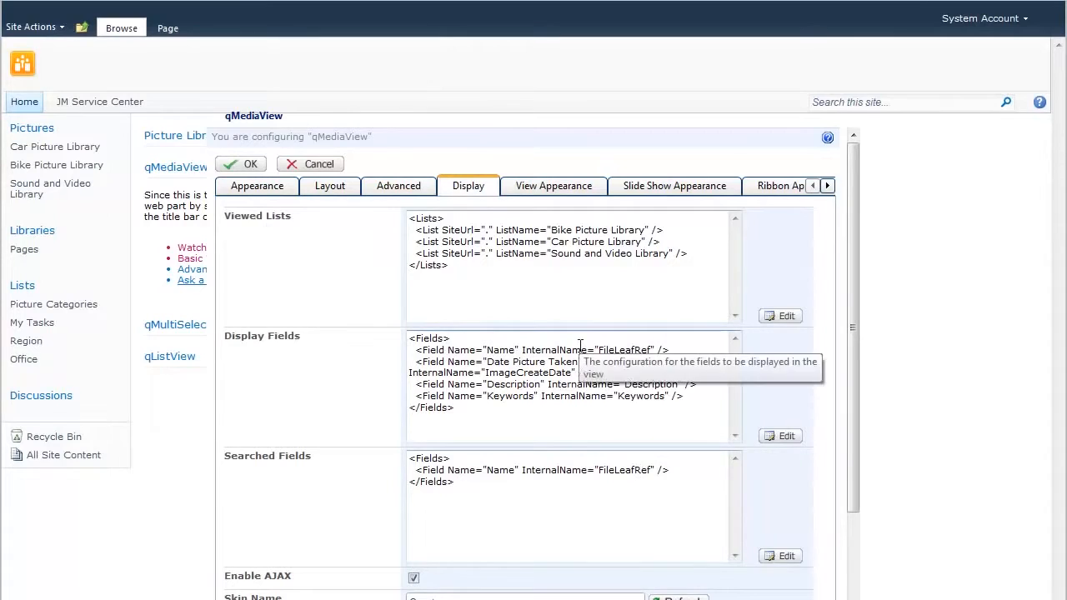
click(248, 164)
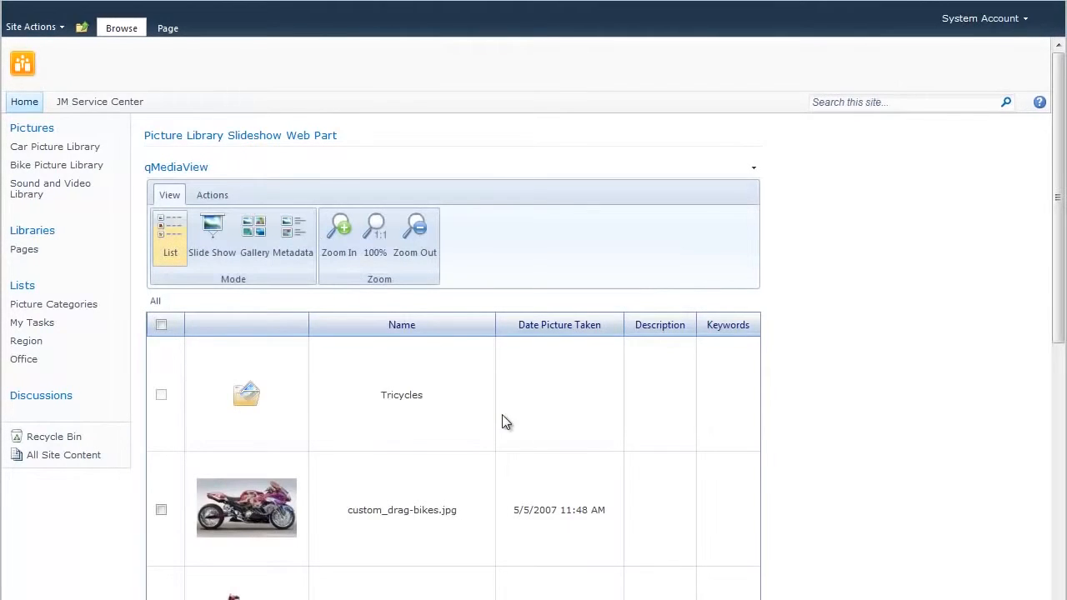
Scroll down the bike pictures, preview custom_drag-bikes.jpg, then scroll back up.
scroll(502, 415, down, 1)
scroll(400, 354, down, 2)
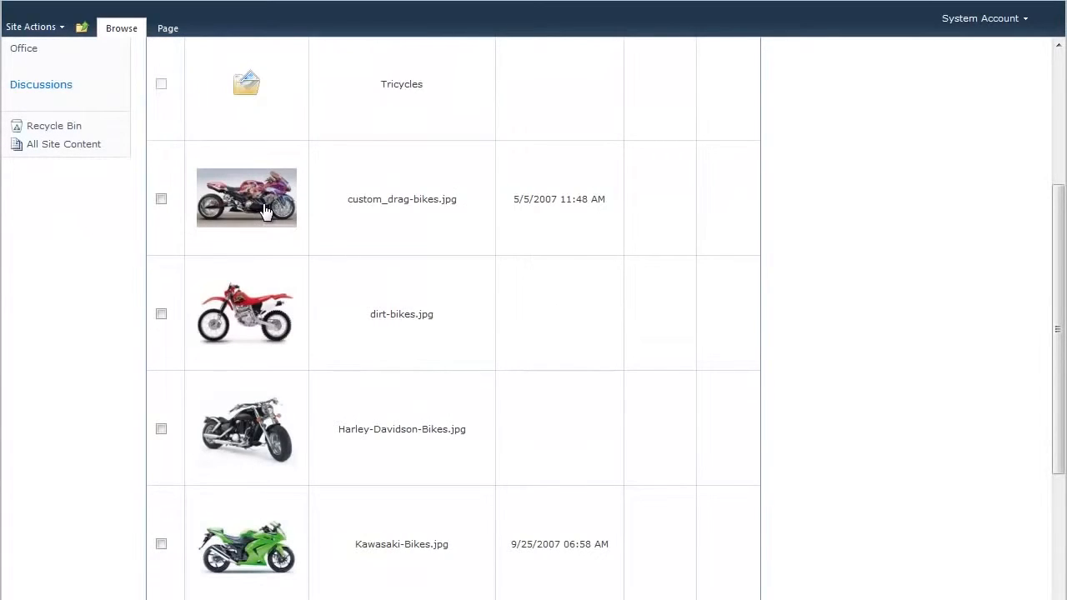
mouse_move(263, 208)
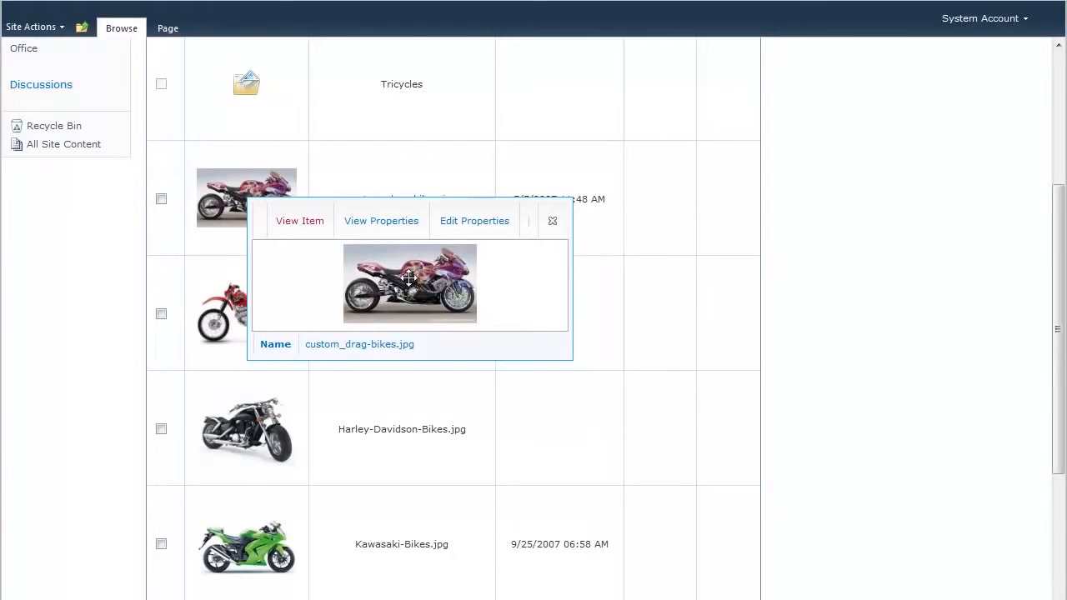
scroll(423, 302, up, 4)
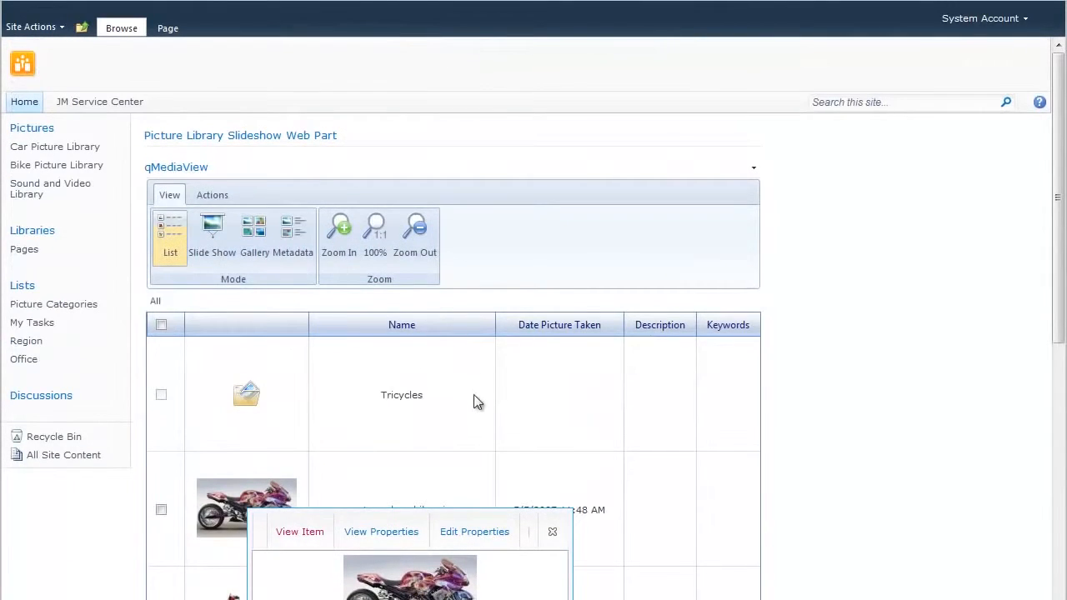
Use Slide Show mode with the Slide Show Buttons style and advance three pictures to the white Suzuki bike.
click(218, 237)
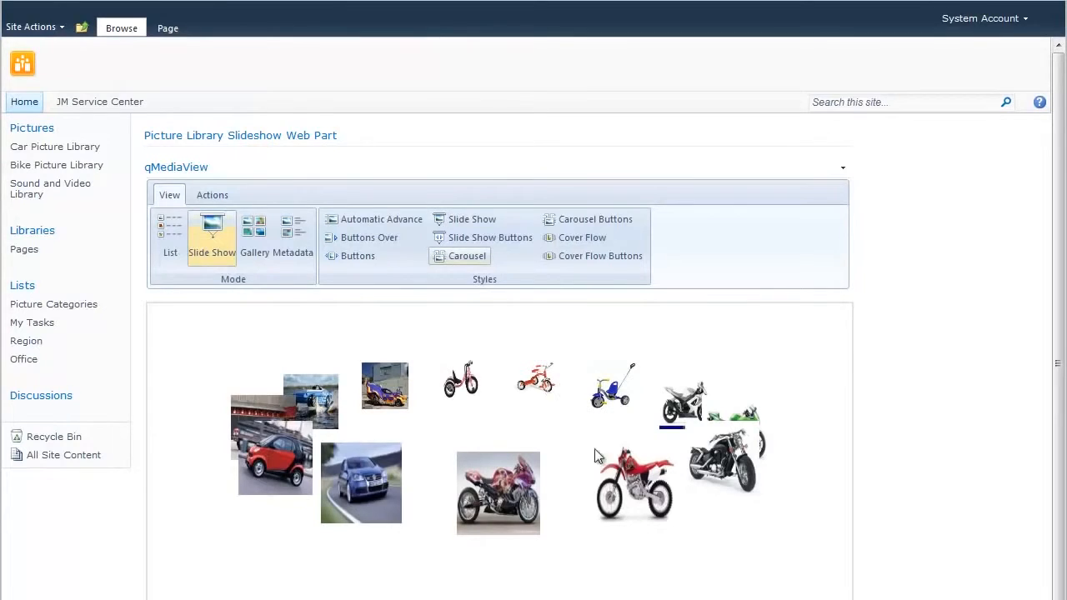
click(478, 241)
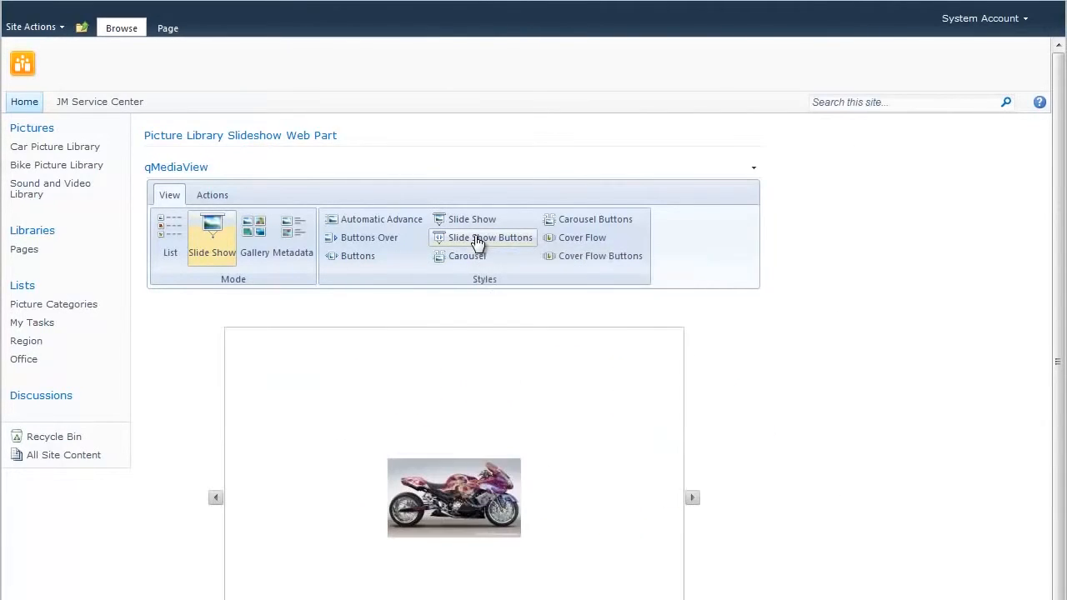
click(692, 498)
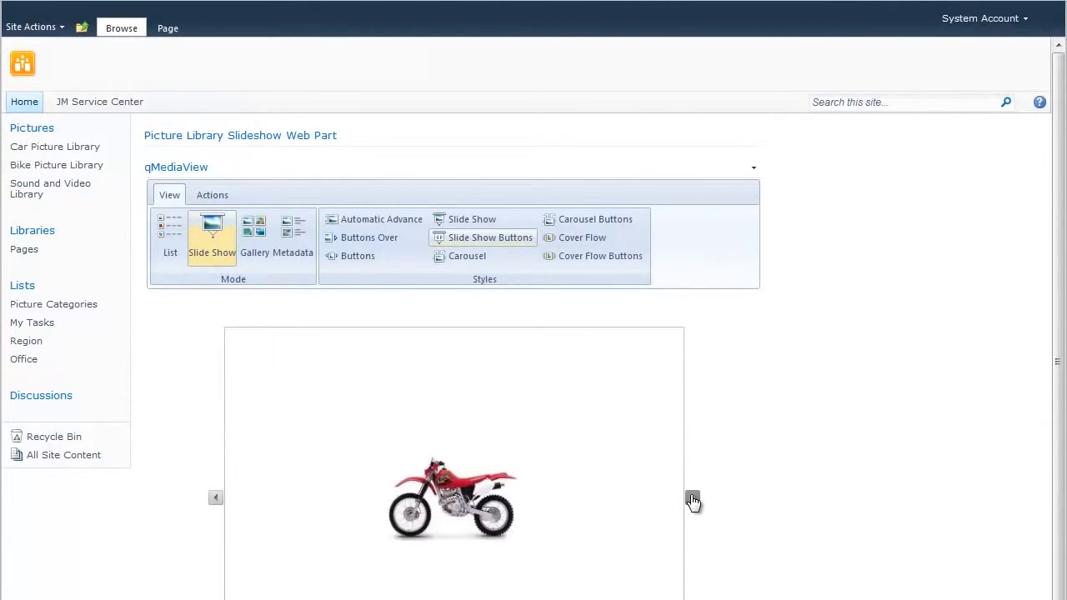
click(692, 499)
click(692, 498)
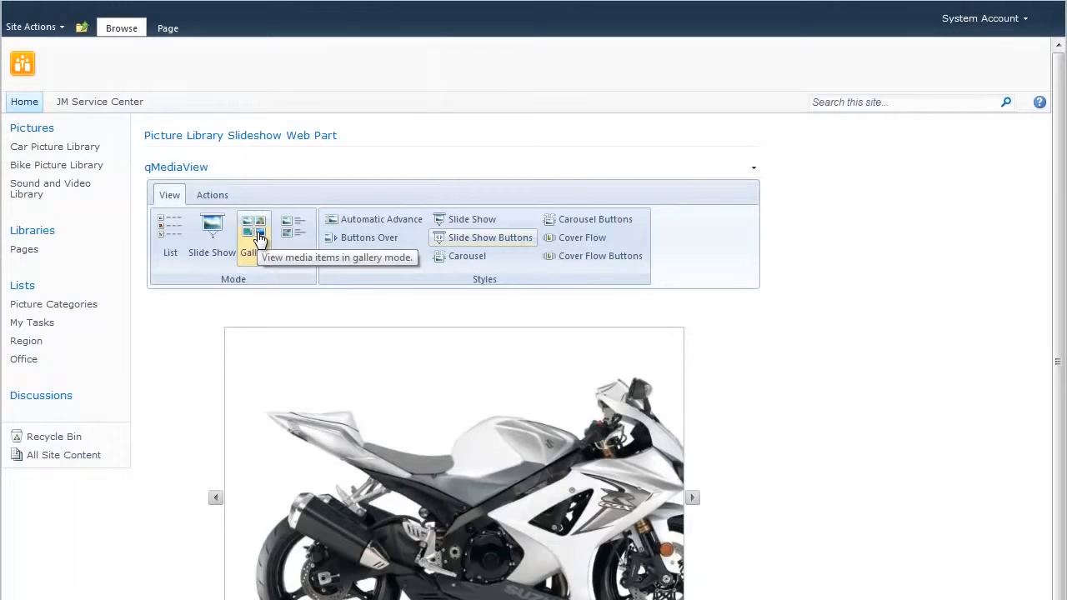
View the media as an enlarged gallery, then in Metadata mode, and open the Actions tab.
click(260, 239)
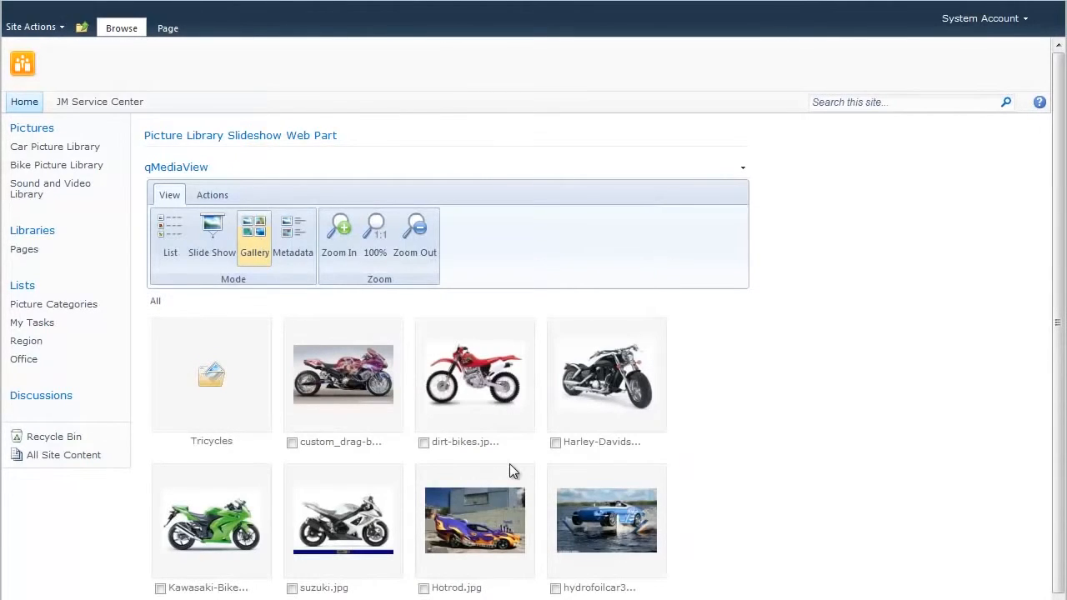
click(340, 238)
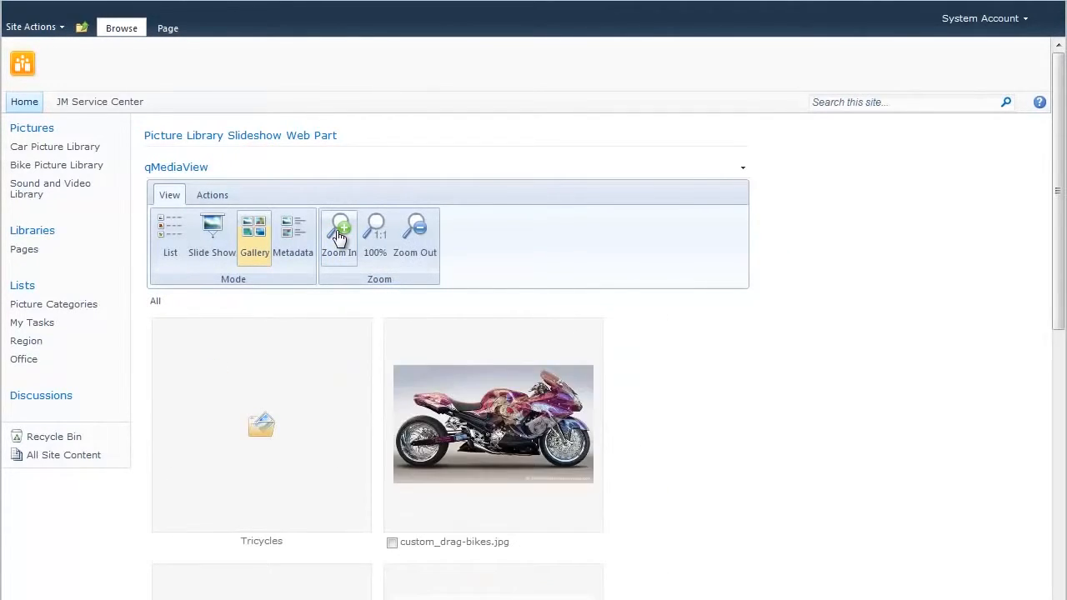
click(294, 239)
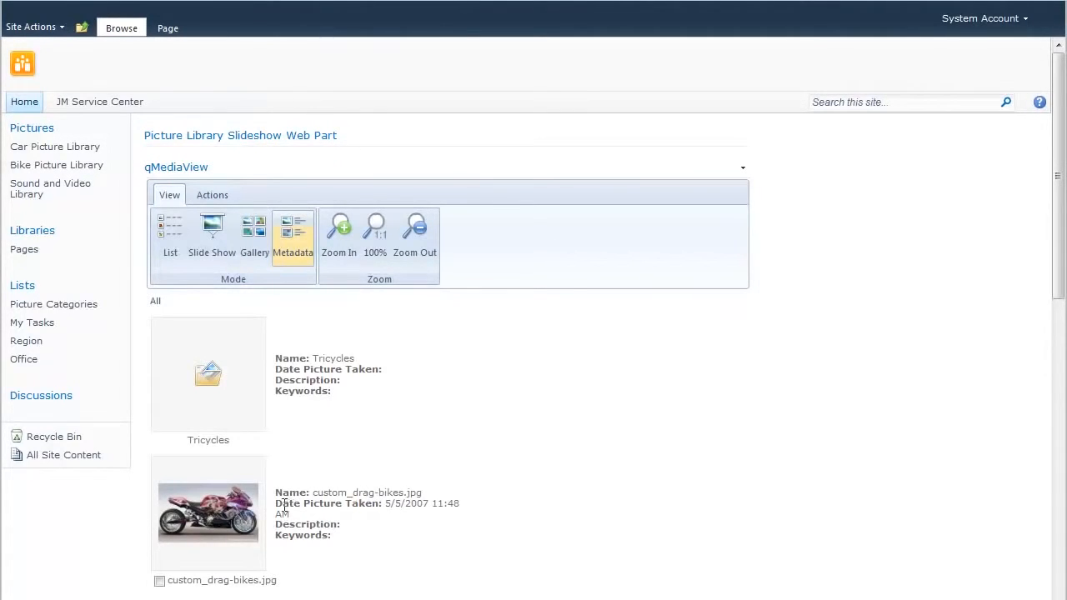
drag(284, 507, 369, 513)
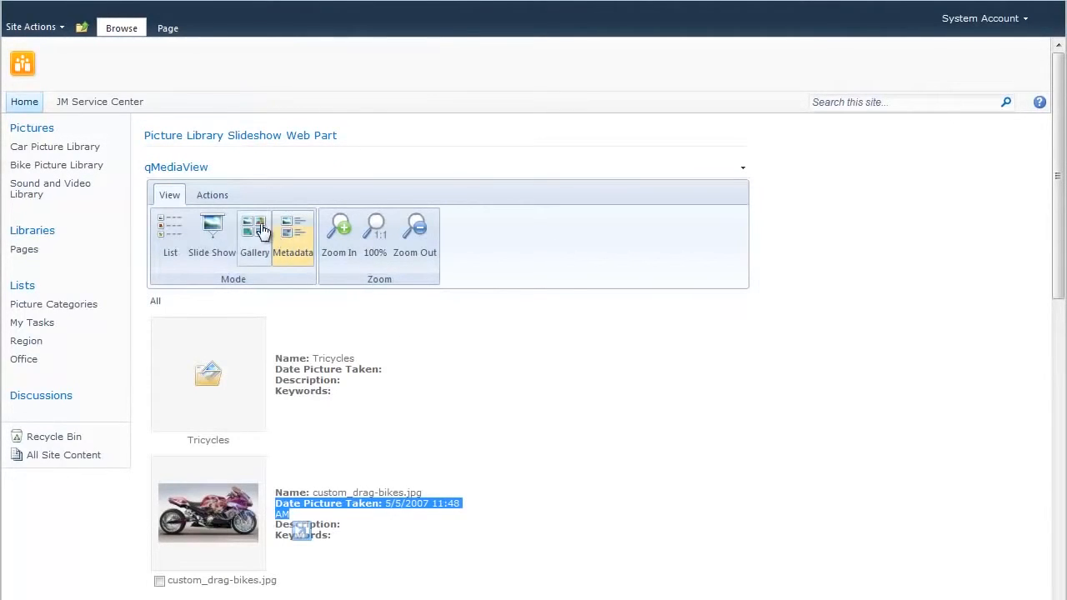
click(218, 201)
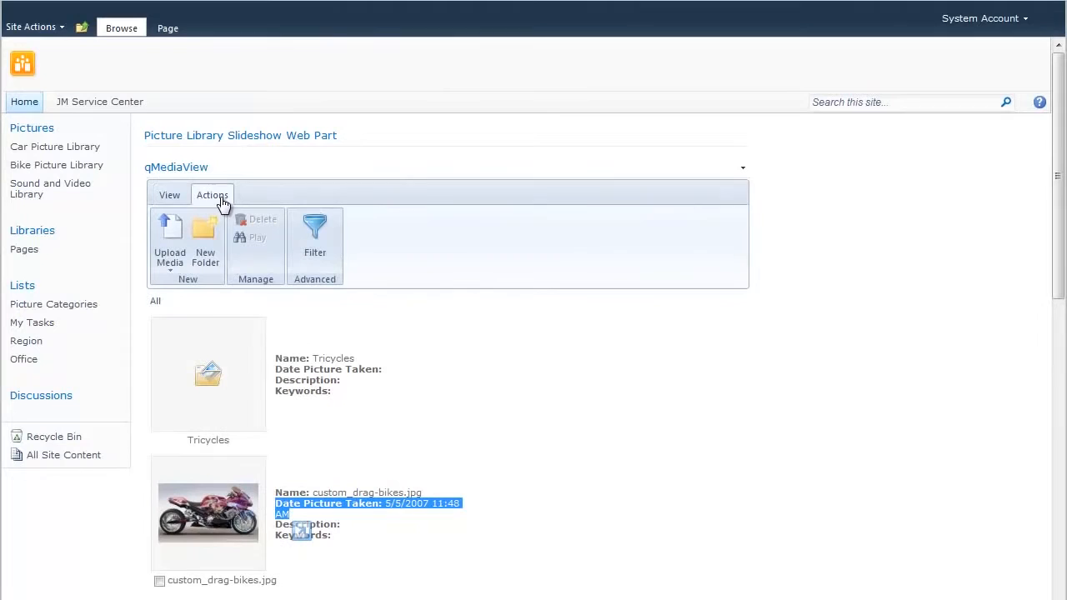
Filter items where Name contains 'custom', then reset the filter and go back to the View tab.
click(317, 240)
click(360, 336)
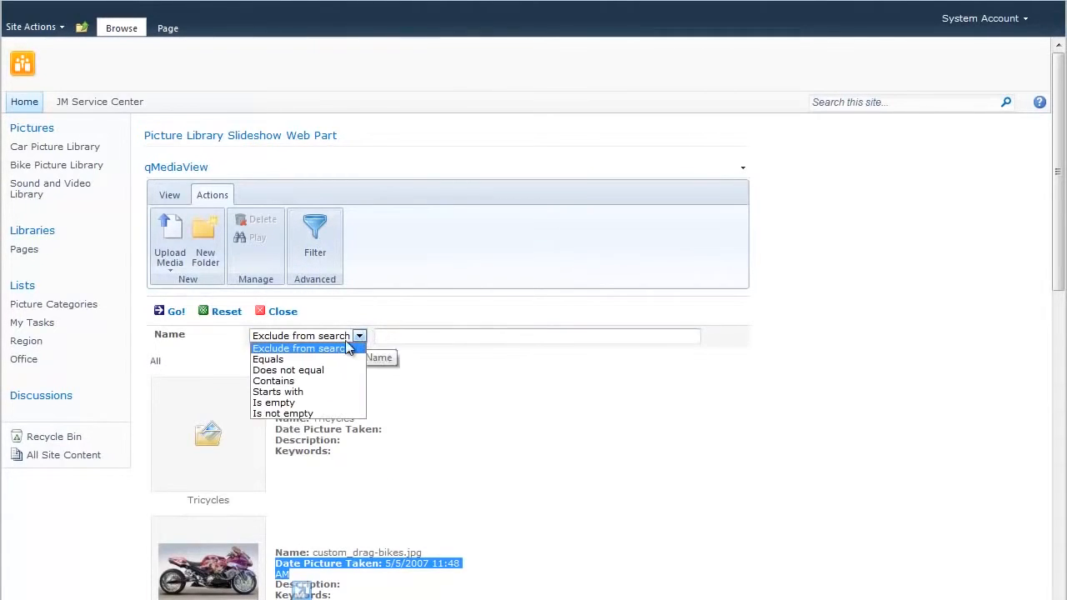
click(303, 379)
click(401, 337)
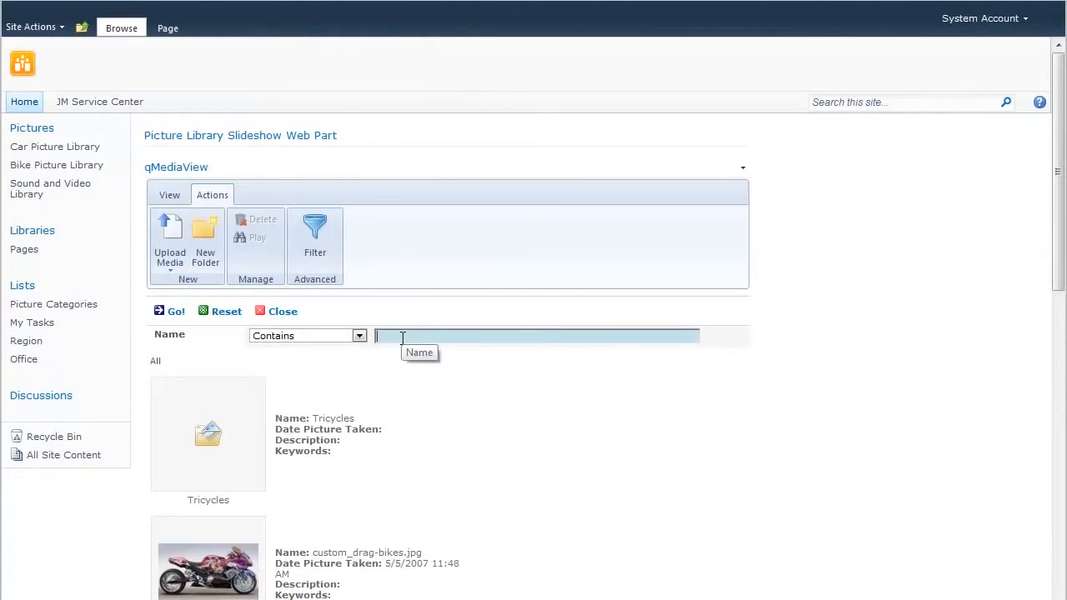
text(custom)
click(177, 314)
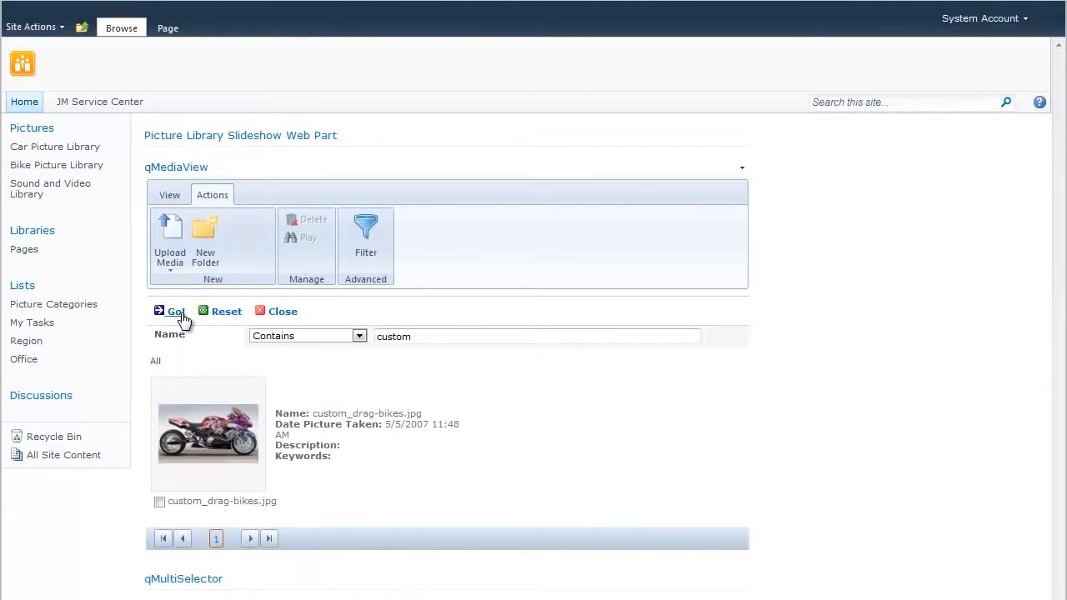
click(230, 315)
click(170, 196)
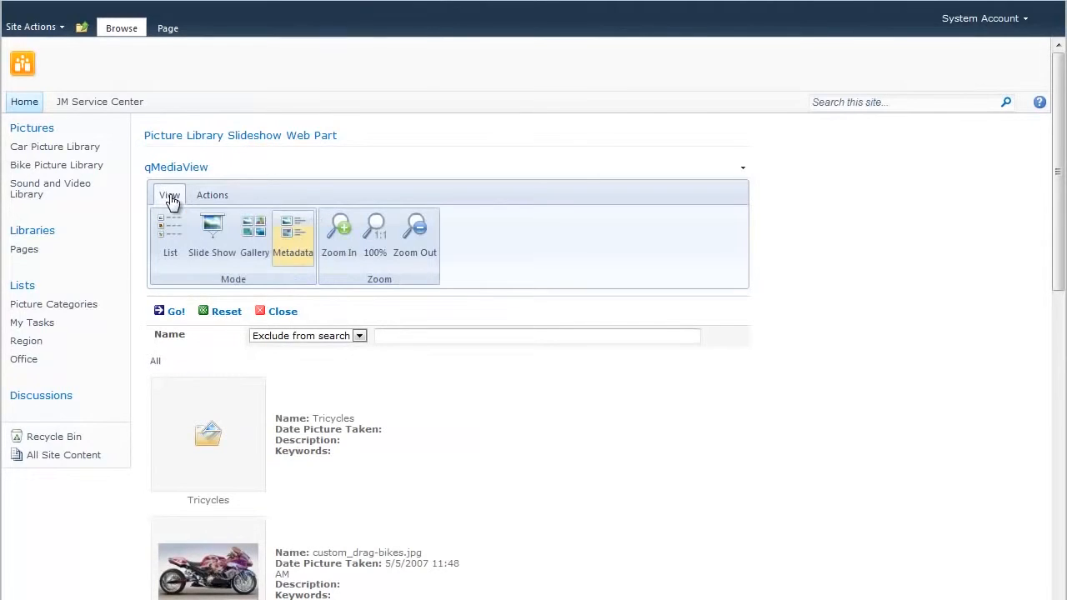
Switch to List mode and select the swvader03.wav row to show its preview card.
click(175, 244)
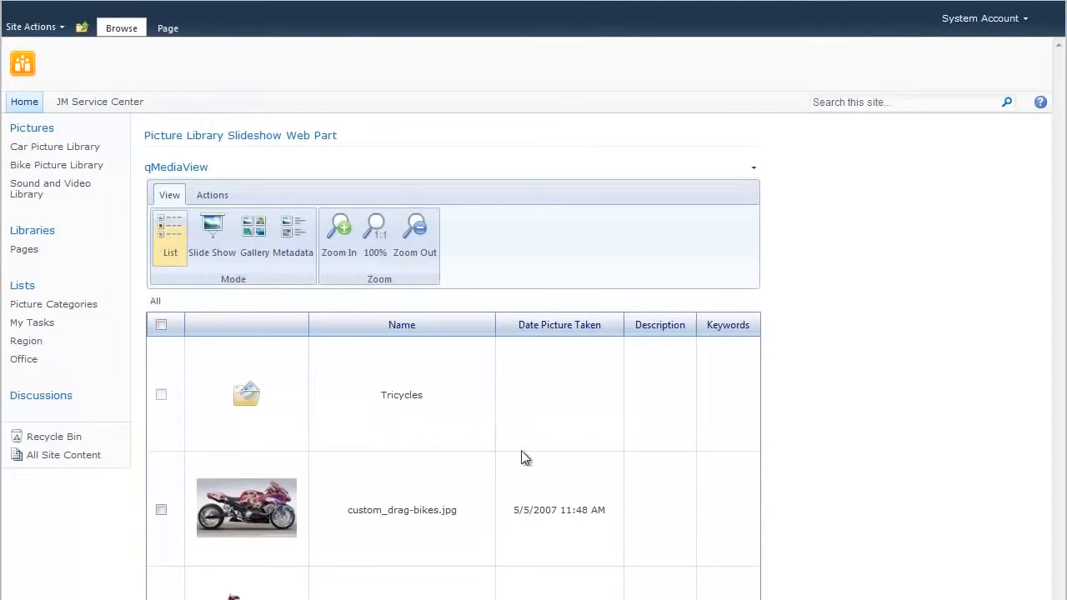
scroll(831, 511, down, 10)
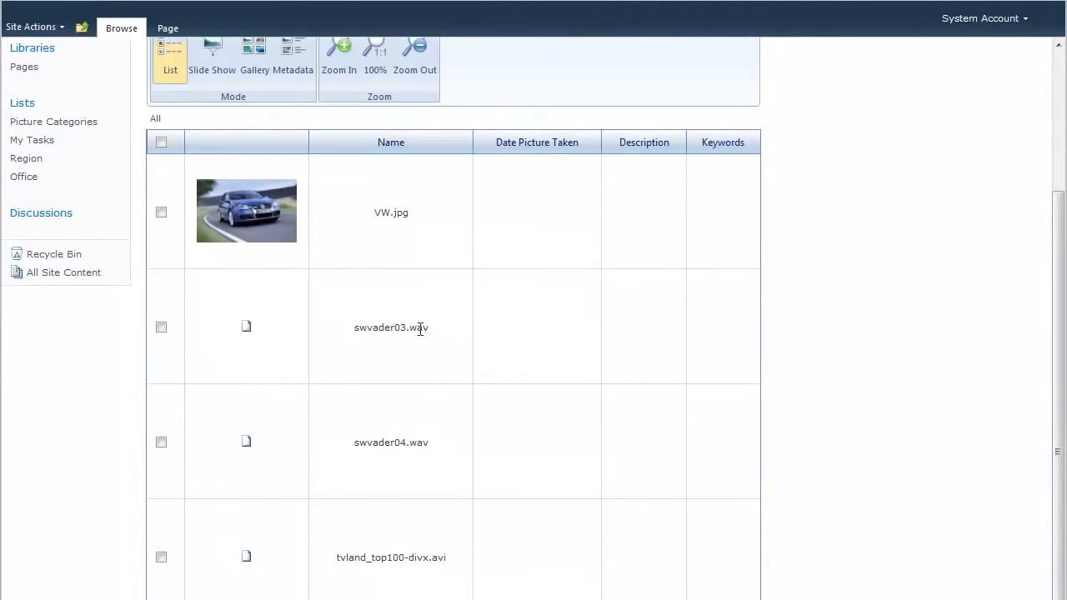
drag(413, 330, 418, 440)
drag(429, 507, 378, 460)
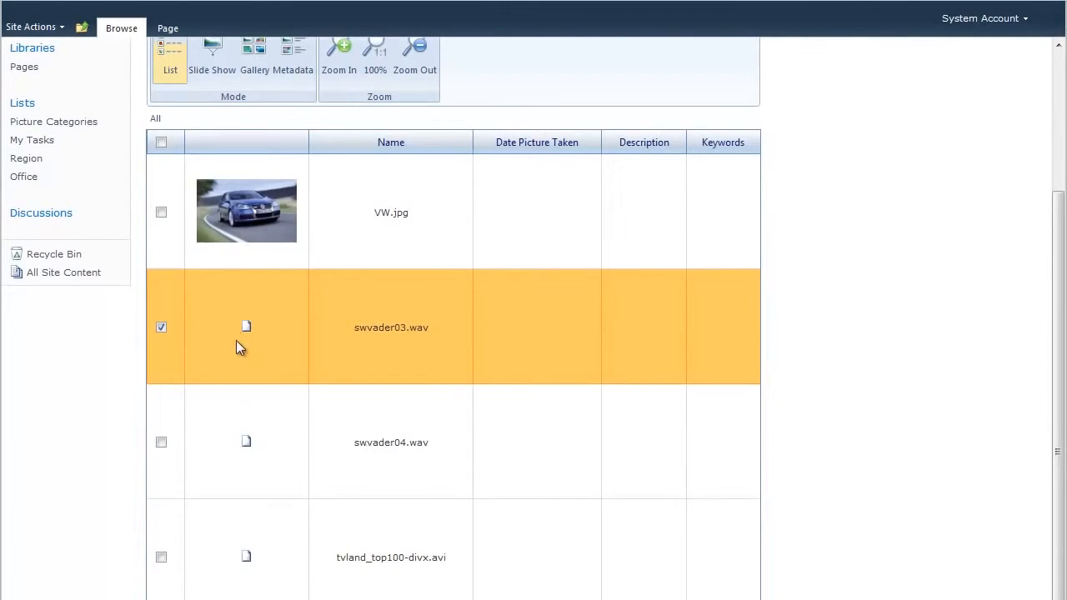
mouse_move(246, 331)
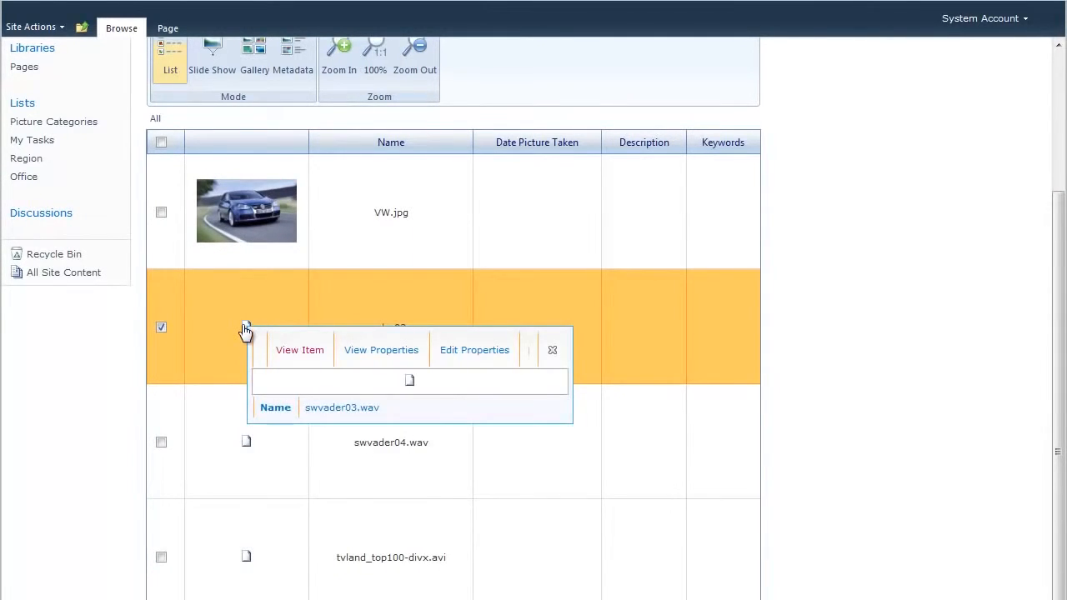
Play swvader03.wav in Media Player, signing in with the network user name and saved password, then close it.
click(307, 357)
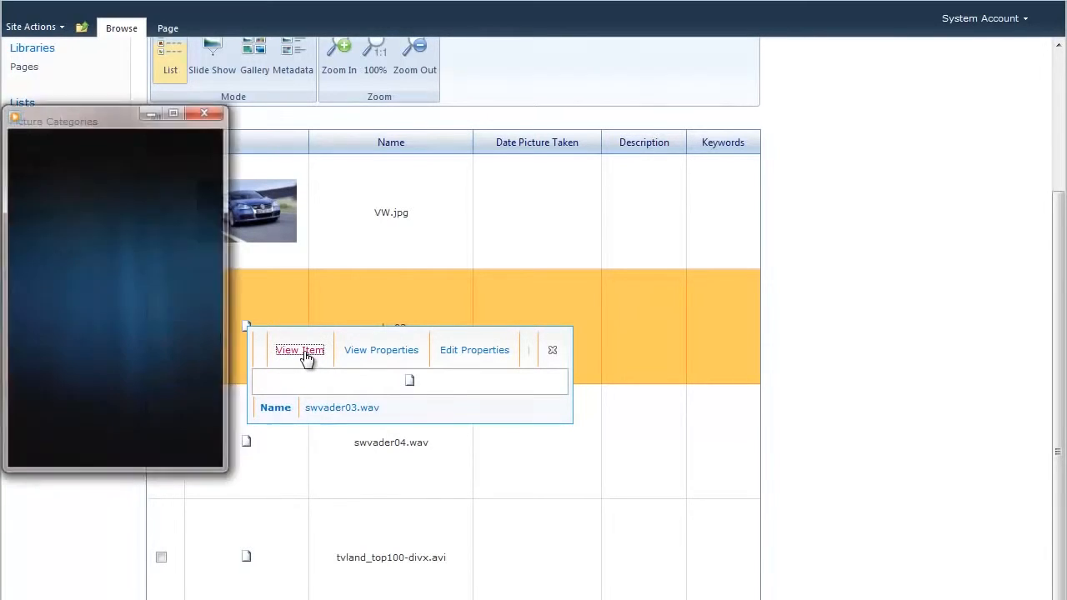
text(administrator)
click(533, 354)
text(•••••)
click(407, 383)
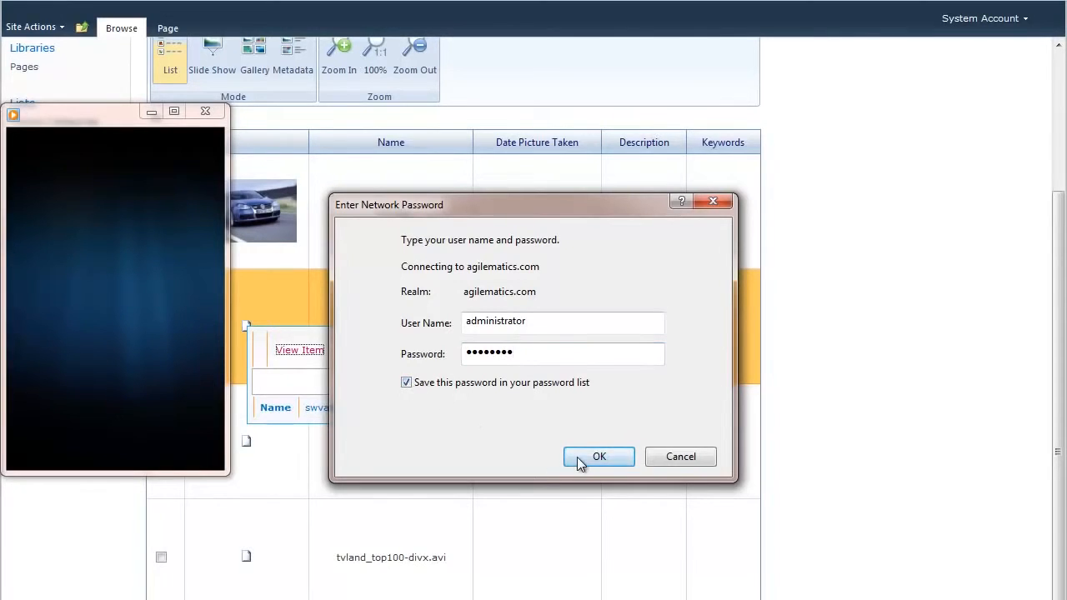
click(597, 457)
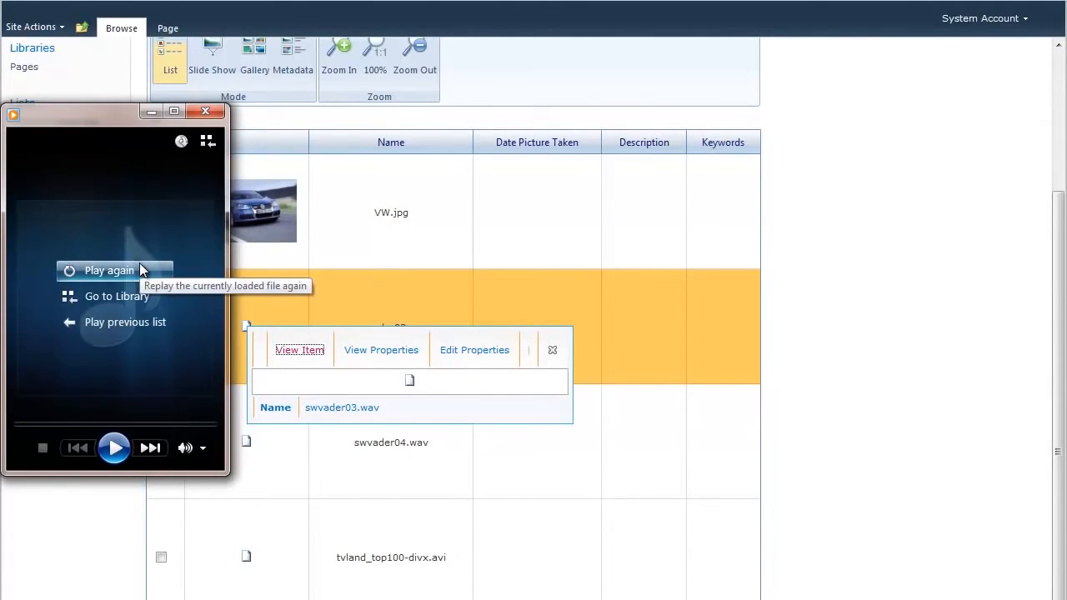
click(206, 113)
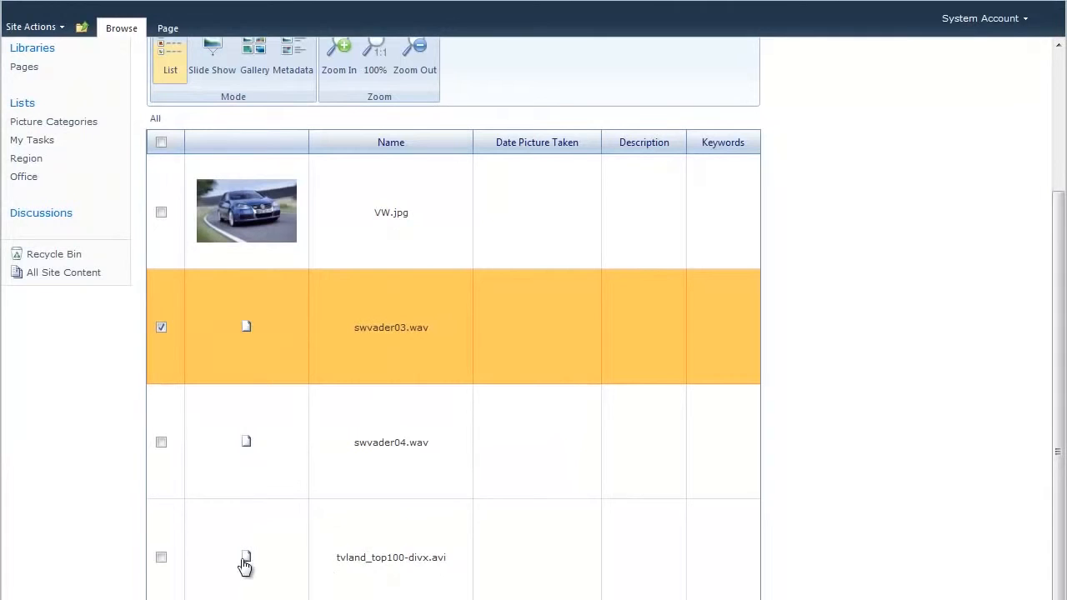
Play the tvland_top100-divx video after confirming saved credentials, then close Media Player.
mouse_move(245, 566)
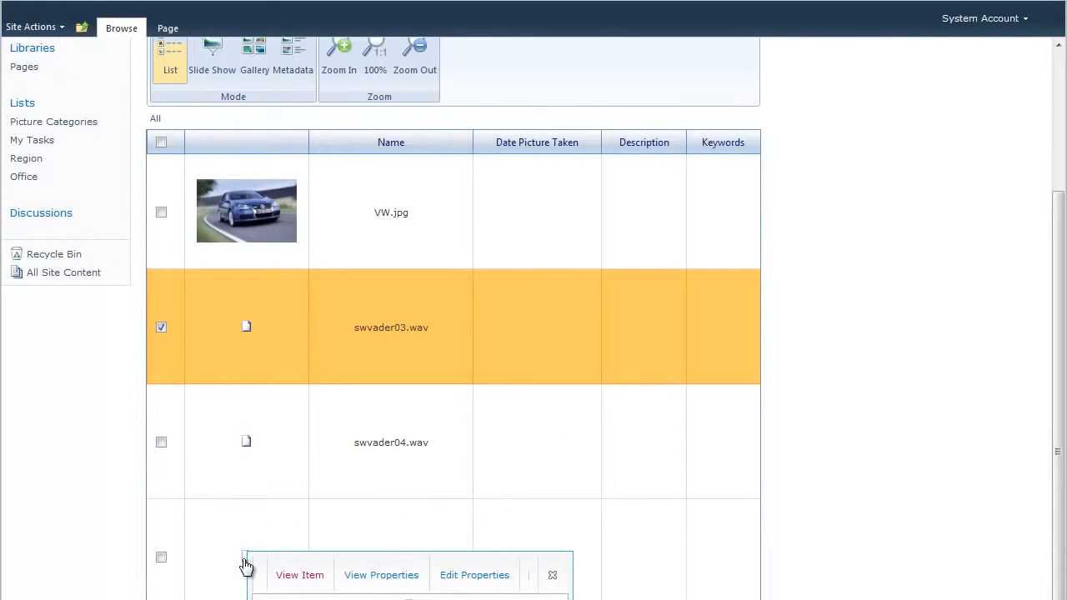
click(300, 577)
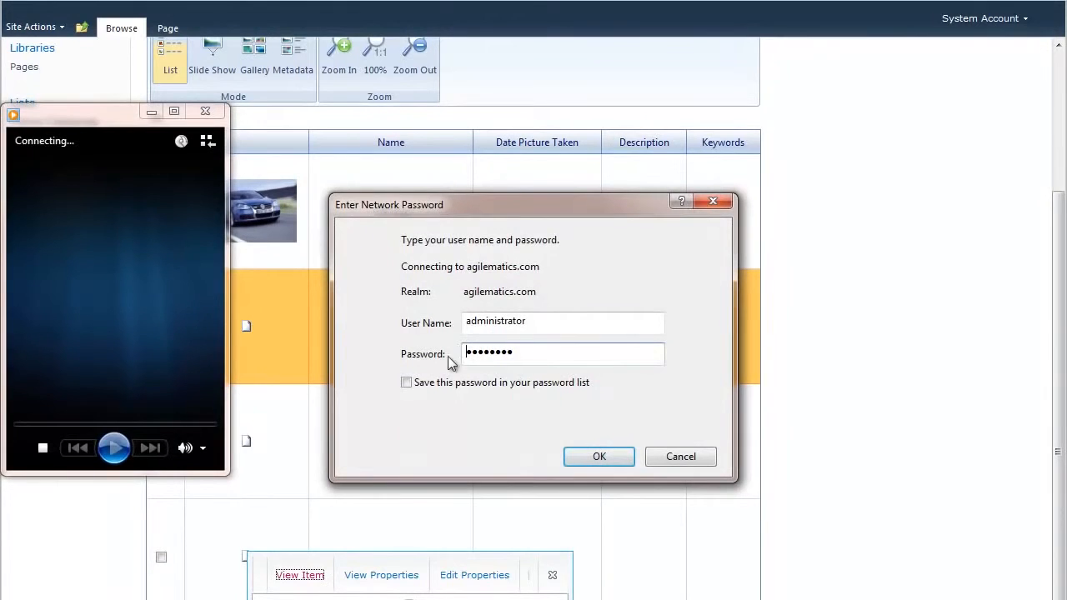
click(406, 382)
click(584, 457)
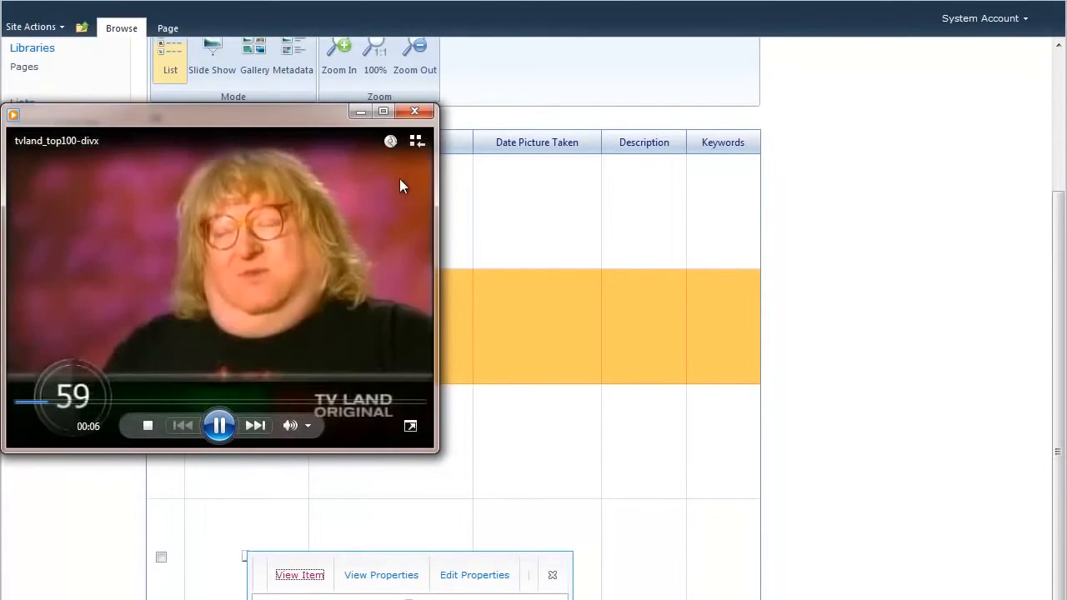
click(421, 109)
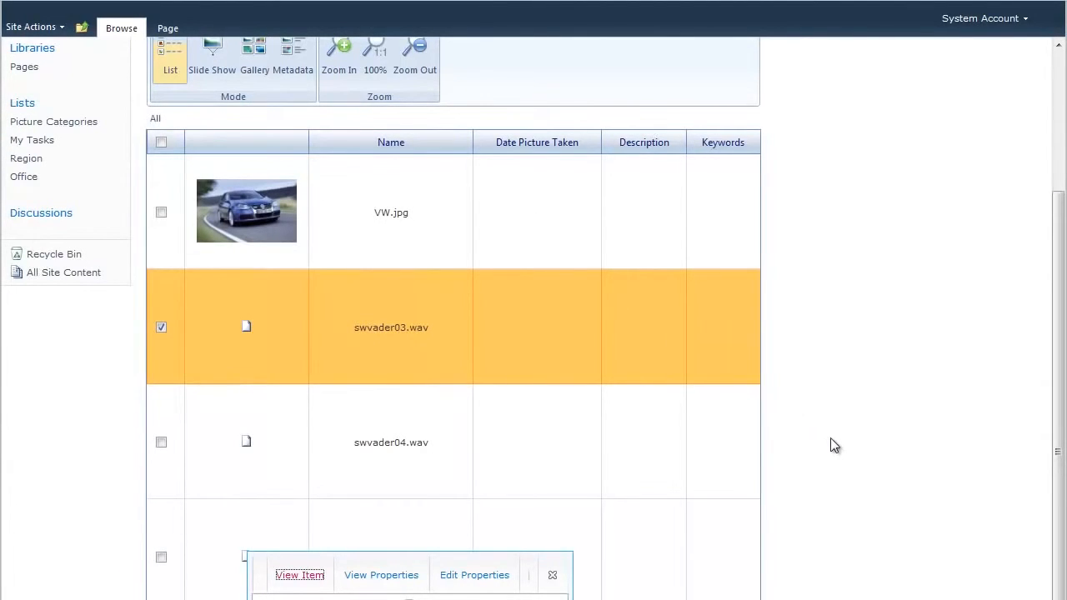
Scroll back to the top and choose Slide Show in the View tab's Mode group.
scroll(783, 440, up, 3)
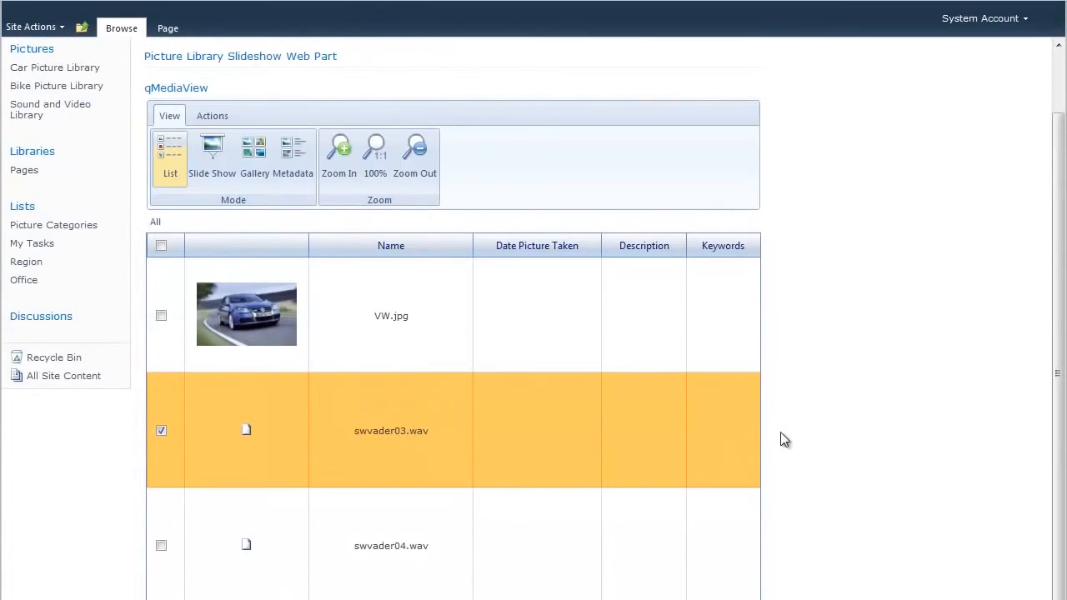
scroll(784, 440, up, 2)
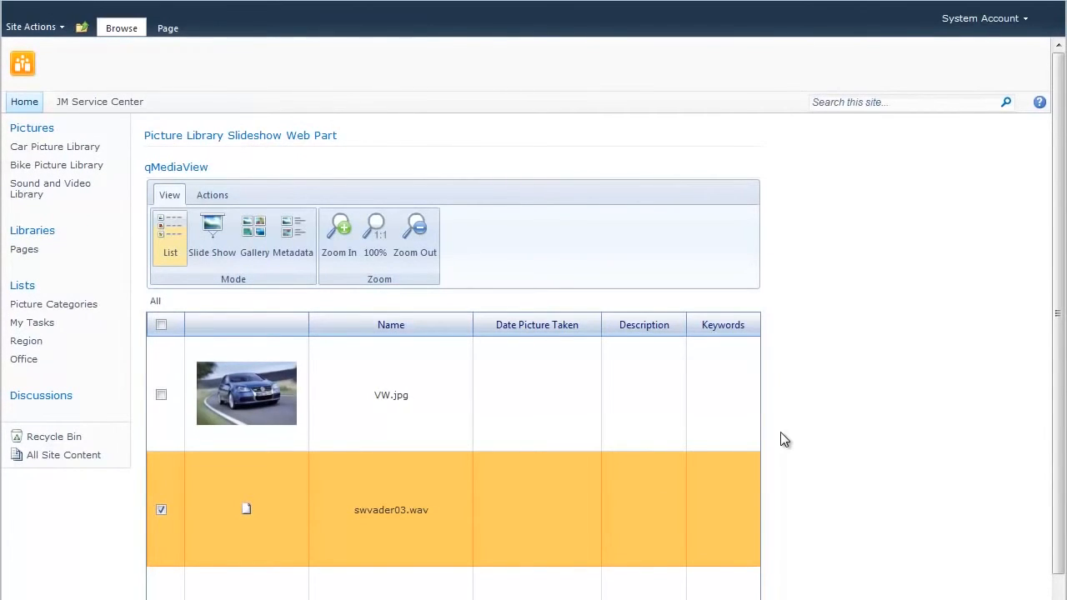
click(220, 240)
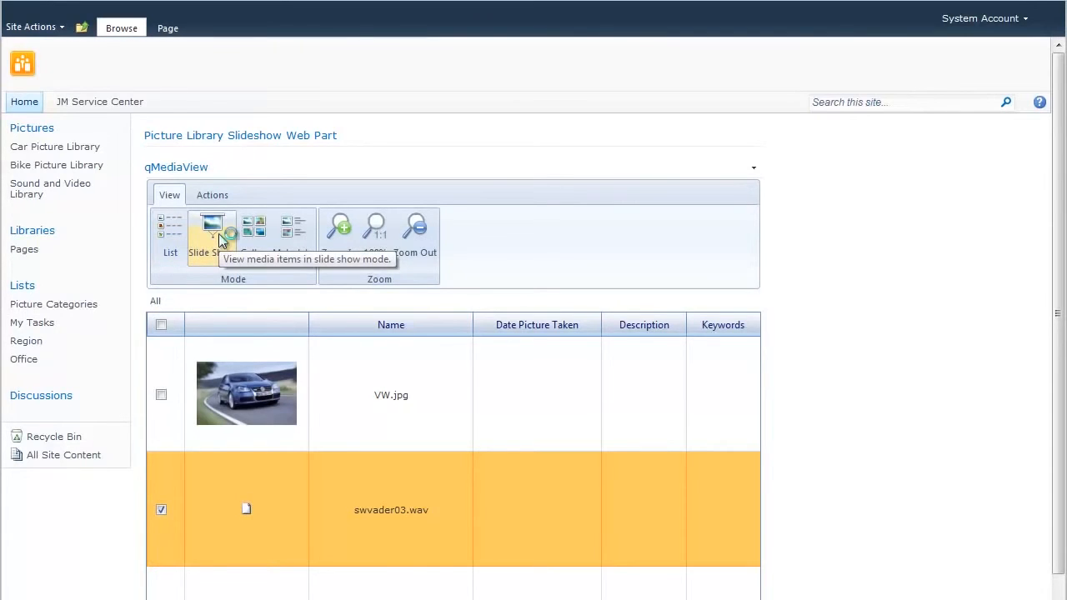